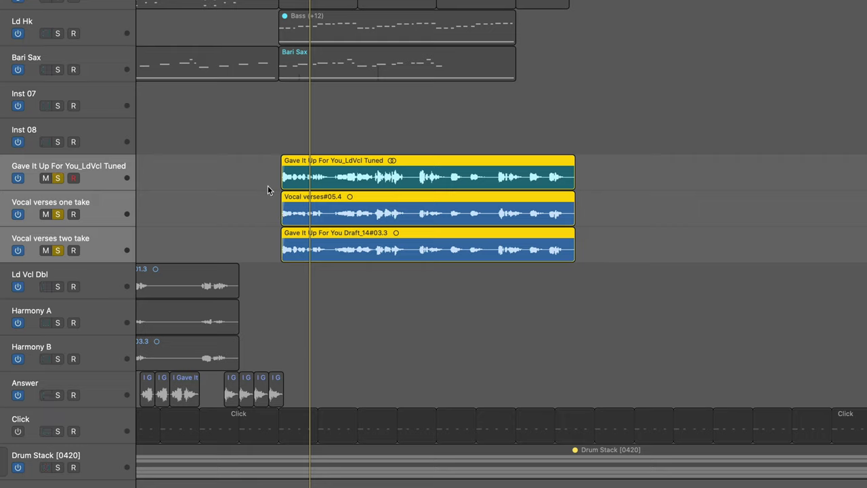
Play the soloed takes, then insert VocAlign Ultra AU (ARA) in stereo on the lead vocal channel
{"action": "key", "text": "space"}
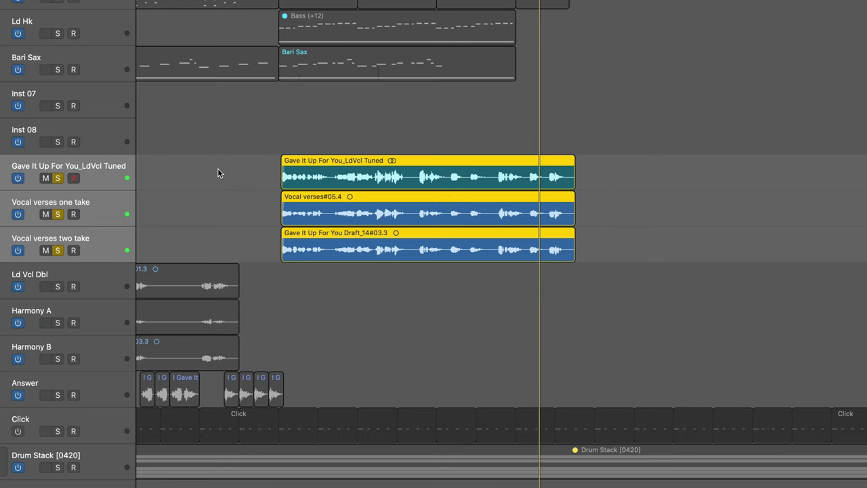
{"action": "key", "text": "x"}
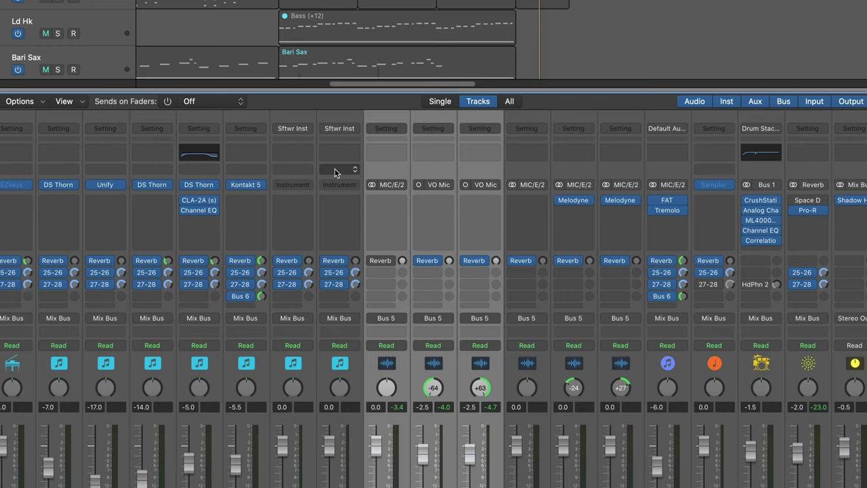
{"action": "left_click", "coordinate": [401, 203]}
{"action": "mouse_move", "coordinate": [409, 238]}
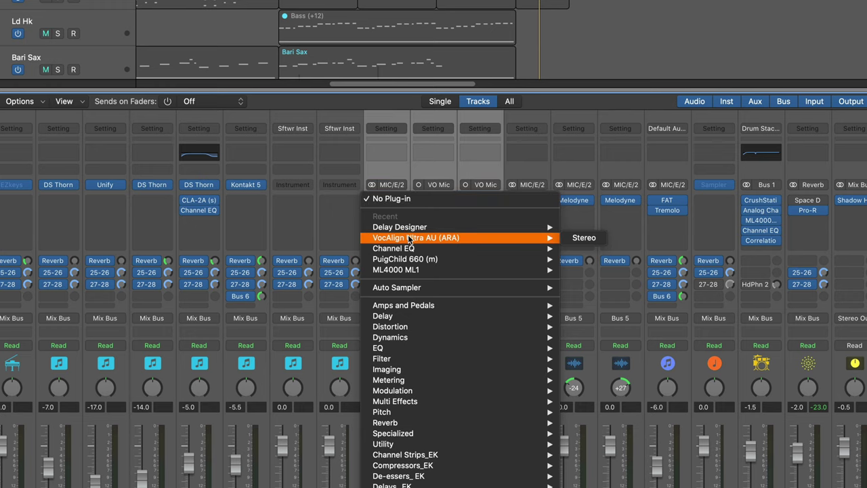
{"action": "left_click", "coordinate": [584, 238]}
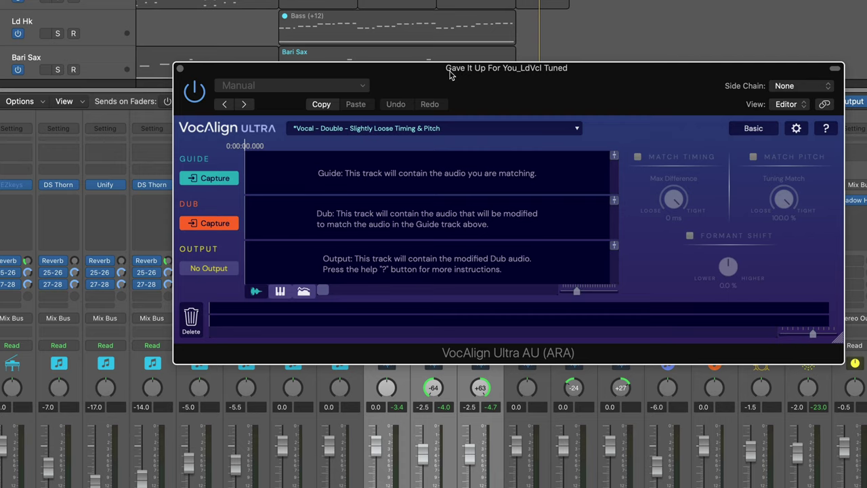
Play the song with the plug-in open, then reselect the lead vocal track in Tracks view
{"action": "key", "text": "space"}
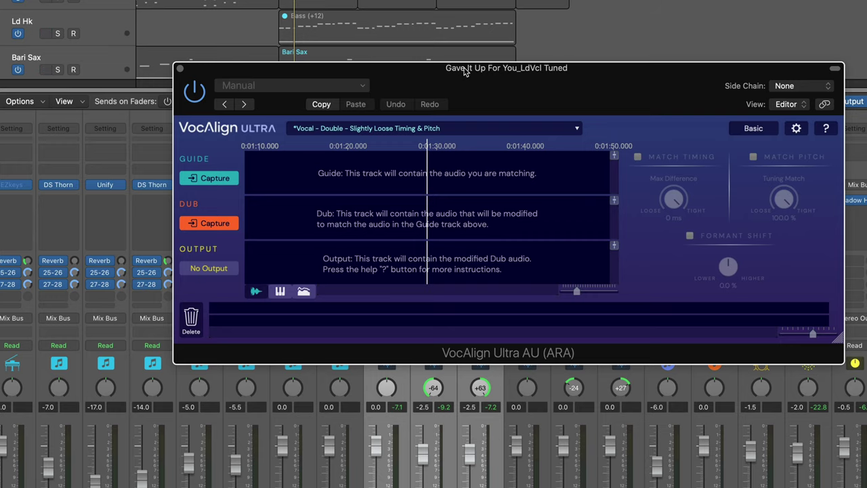
{"action": "key", "text": "x"}
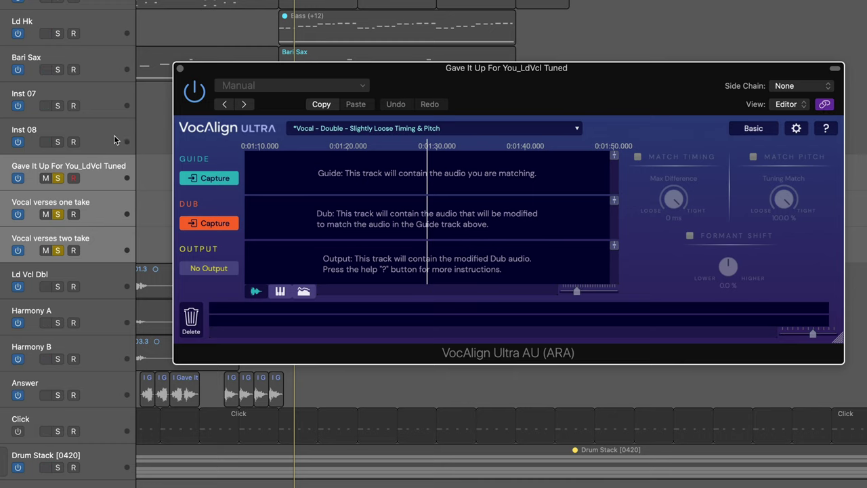
{"action": "key", "text": "Up"}
{"action": "key", "text": "Down"}
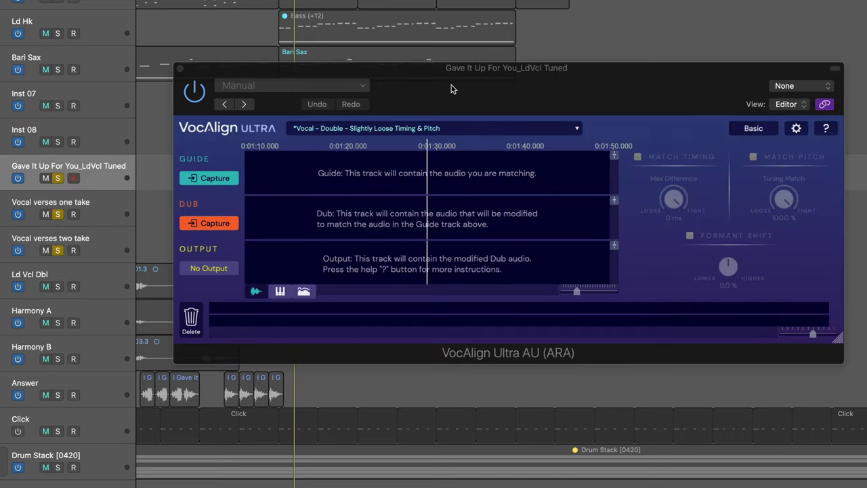
Capture the lead vocal into the Guide lane with Vocal verses two take unsoloed
{"action": "left_click", "coordinate": [211, 178]}
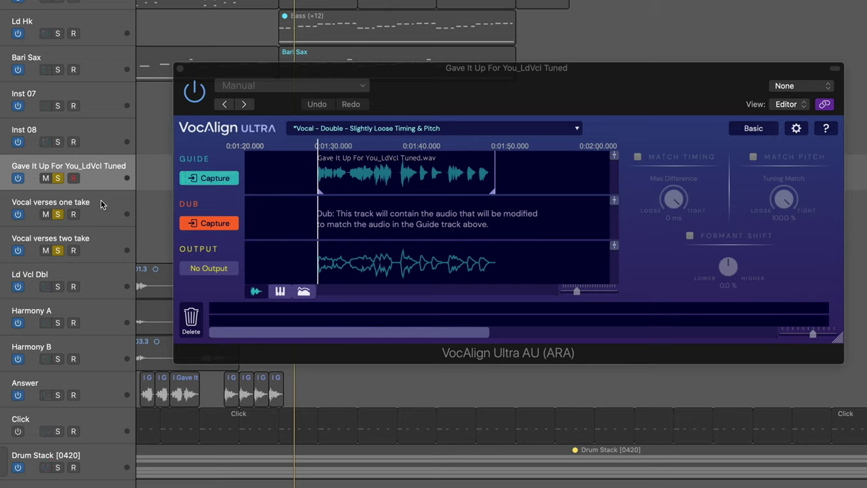
{"action": "left_click", "coordinate": [57, 250]}
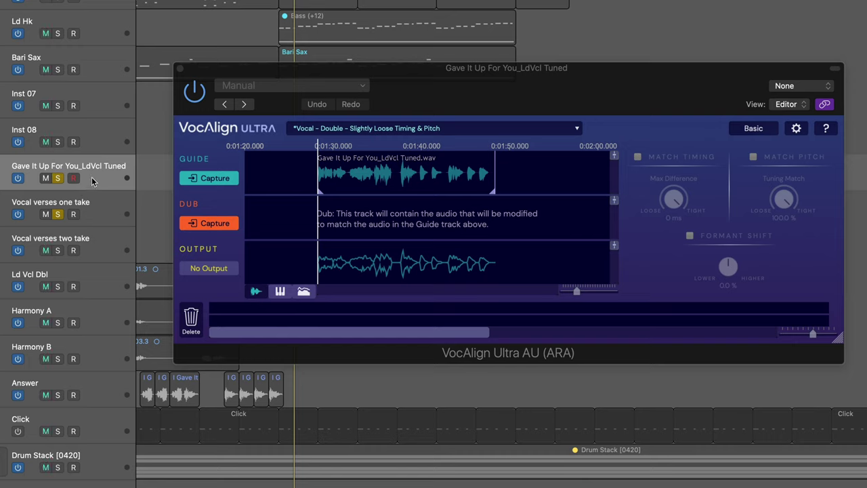
{"action": "key", "text": "space"}
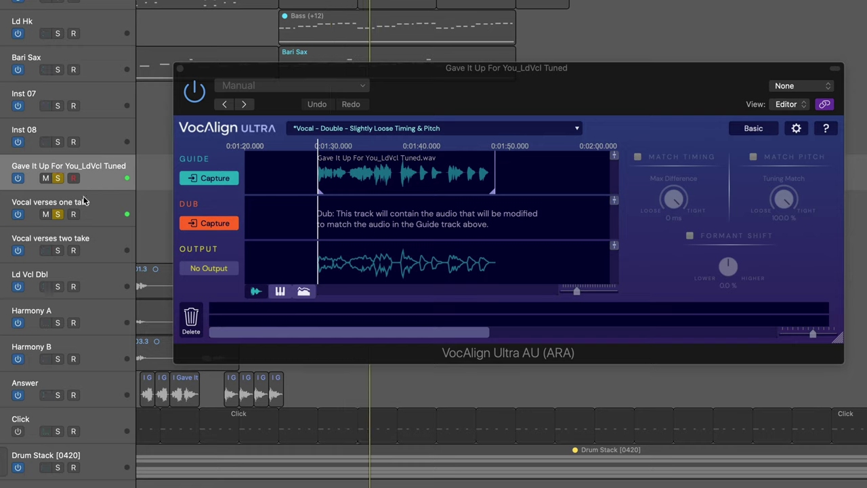
Capture Vocal verses one take as the Dub, then solo and select Vocal verses two take
{"action": "left_click", "coordinate": [99, 204]}
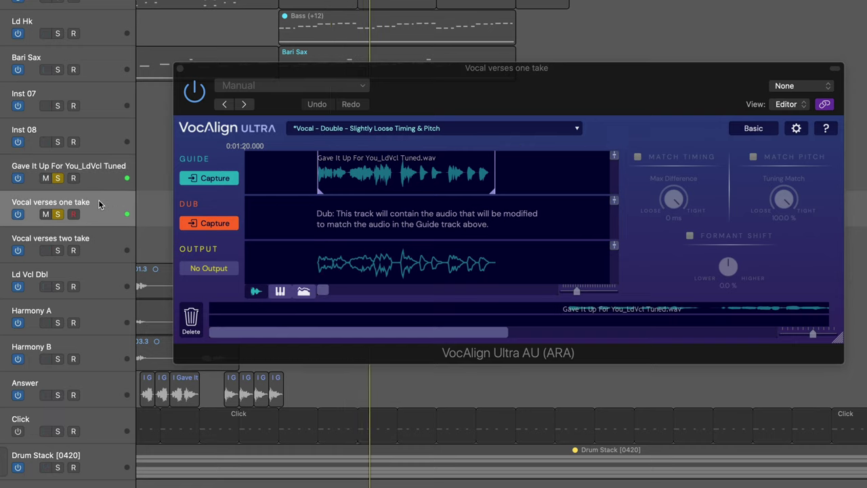
{"action": "left_click", "coordinate": [217, 225]}
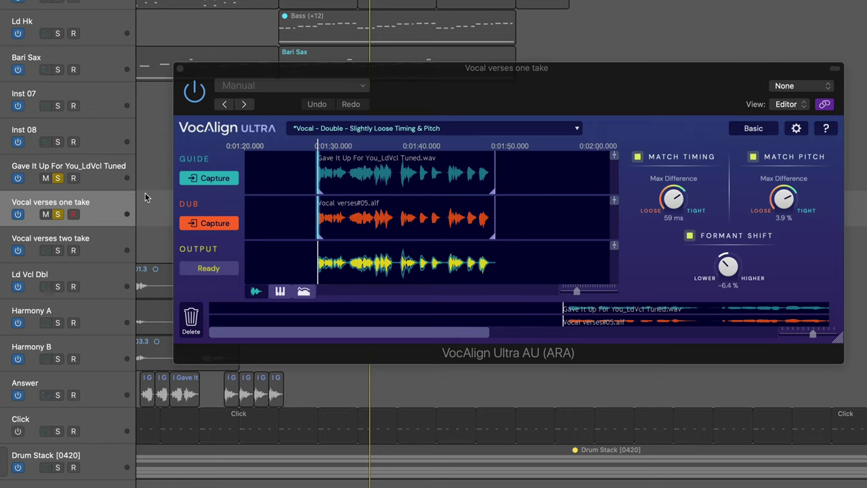
{"action": "key", "text": "space"}
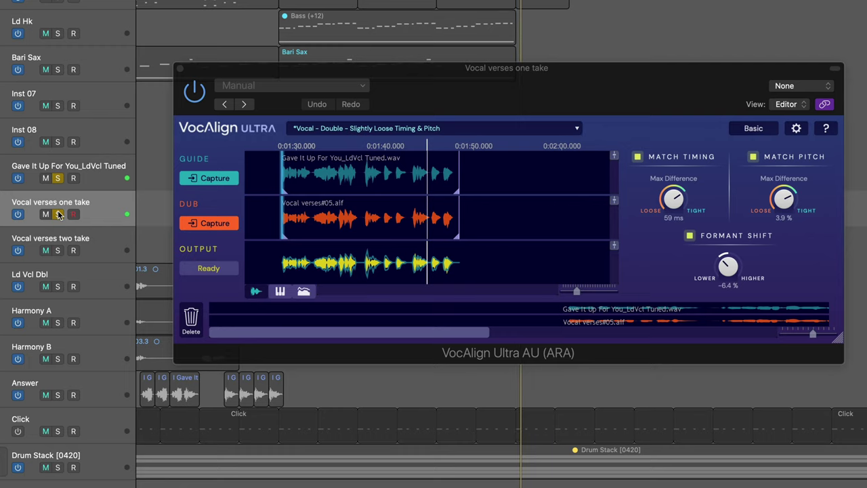
{"action": "left_click", "coordinate": [57, 250]}
{"action": "left_click", "coordinate": [96, 239]}
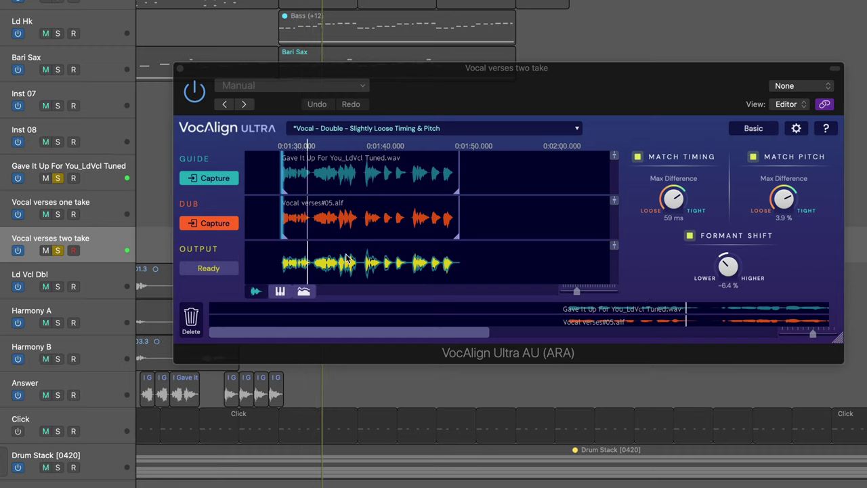
Arm Dub Capture on Vocal verses two take and play it into the Dub lane
{"action": "left_click", "coordinate": [212, 224]}
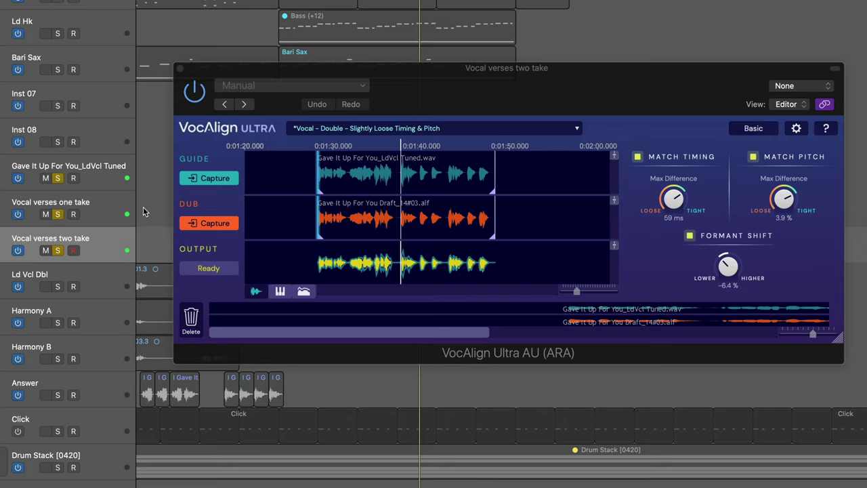
{"action": "key", "text": "space"}
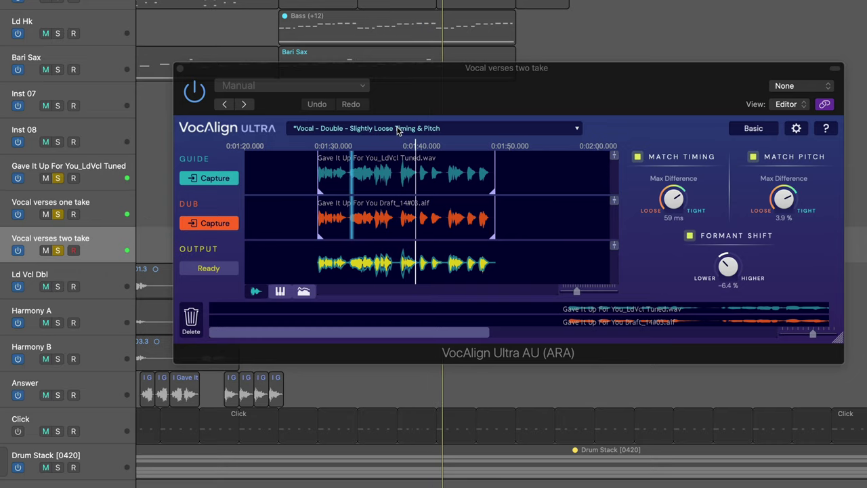
{"action": "left_click", "coordinate": [401, 132]}
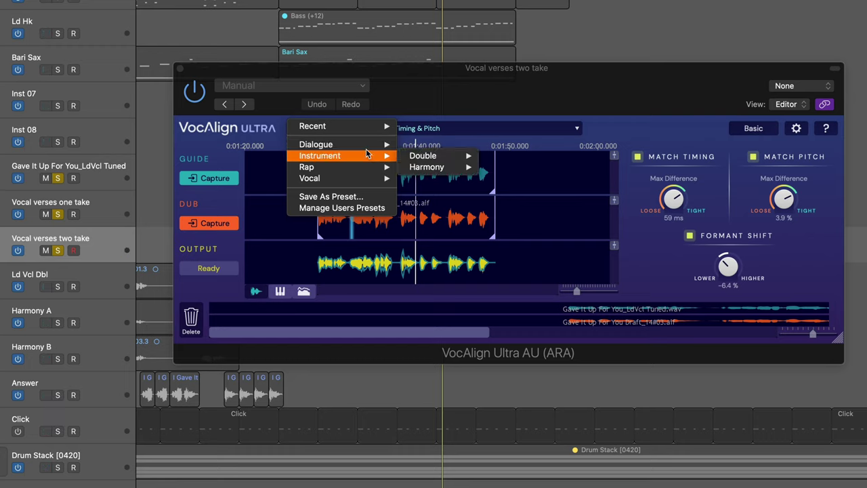
{"action": "mouse_move", "coordinate": [369, 146]}
{"action": "mouse_move", "coordinate": [416, 155]}
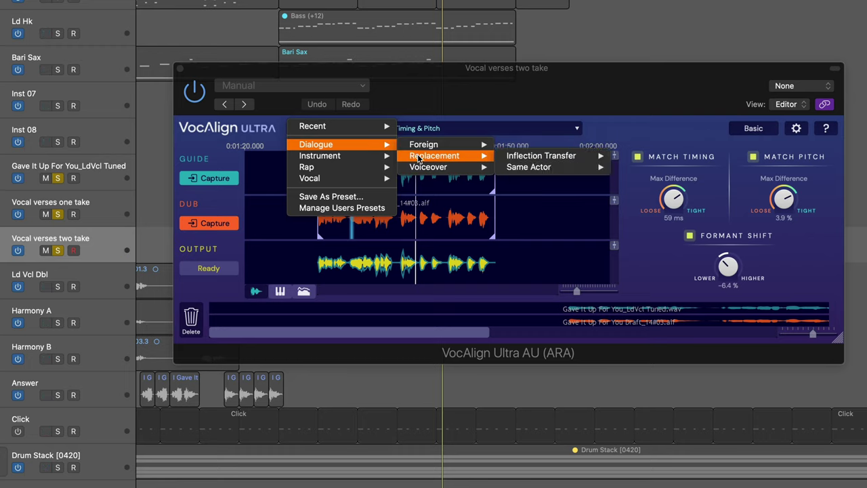
{"action": "mouse_move", "coordinate": [337, 169]}
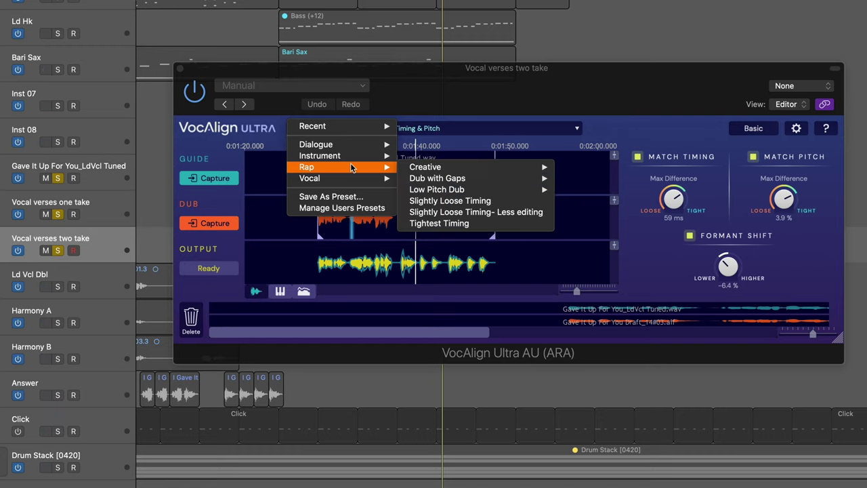
{"action": "mouse_move", "coordinate": [433, 167]}
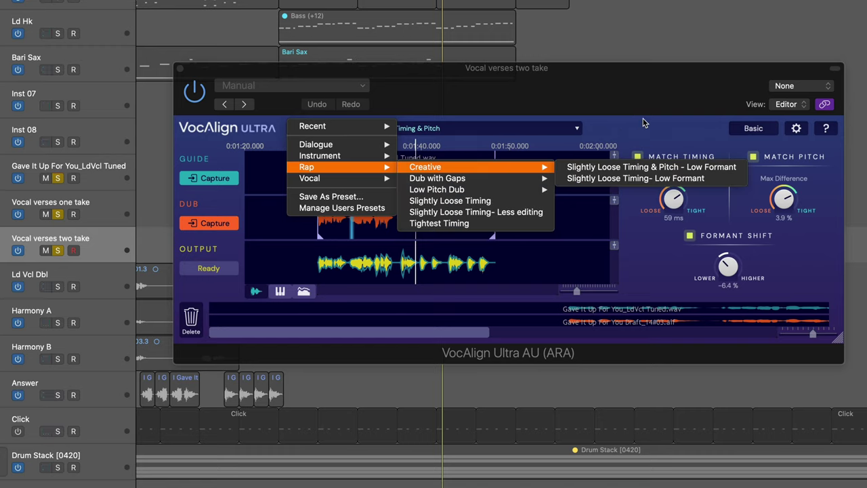
{"action": "left_click", "coordinate": [664, 264]}
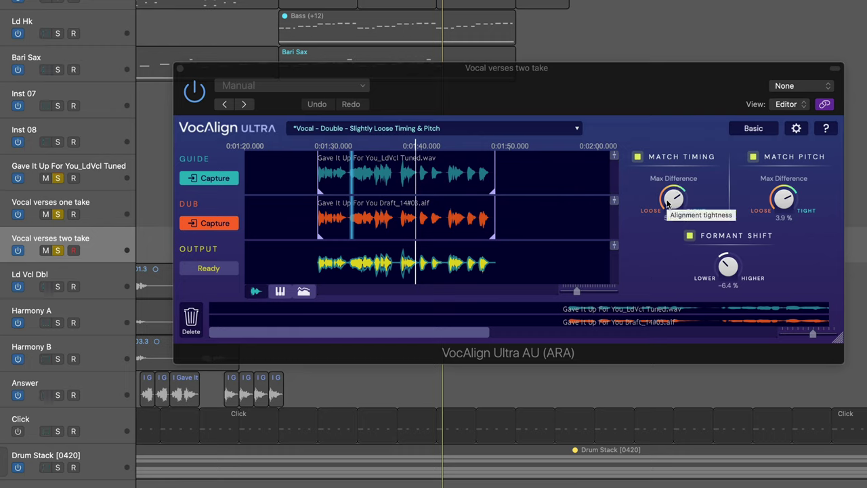
Set the first double's Match Timing to 74 ms and Match Pitch to 2.4%
{"action": "left_click", "coordinate": [108, 202]}
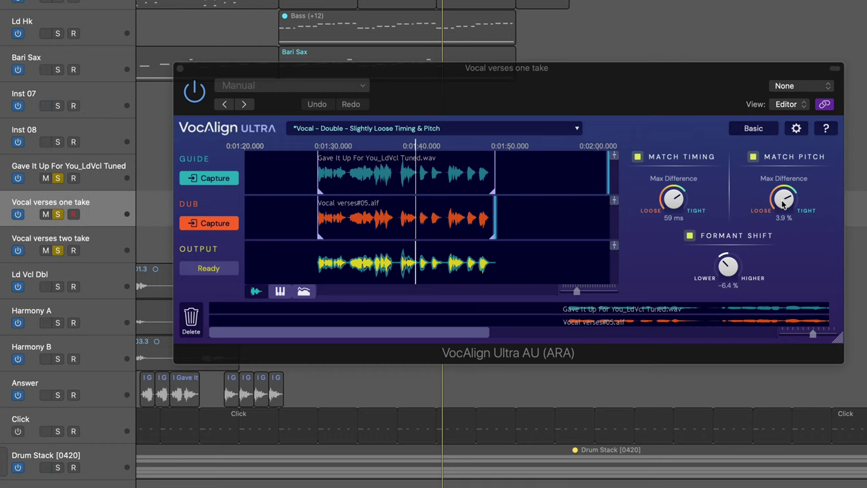
{"action": "left_click_drag", "start_coordinate": [783, 205], "coordinate": [784, 198]}
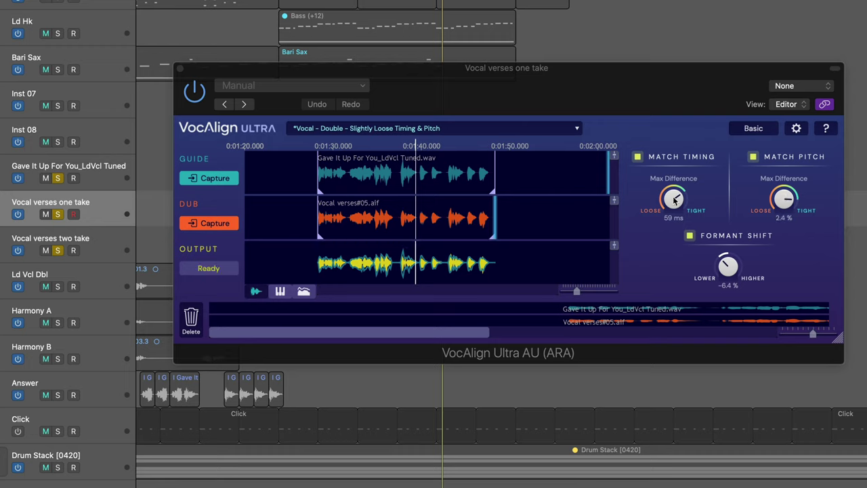
{"action": "left_click_drag", "start_coordinate": [677, 205], "coordinate": [673, 208]}
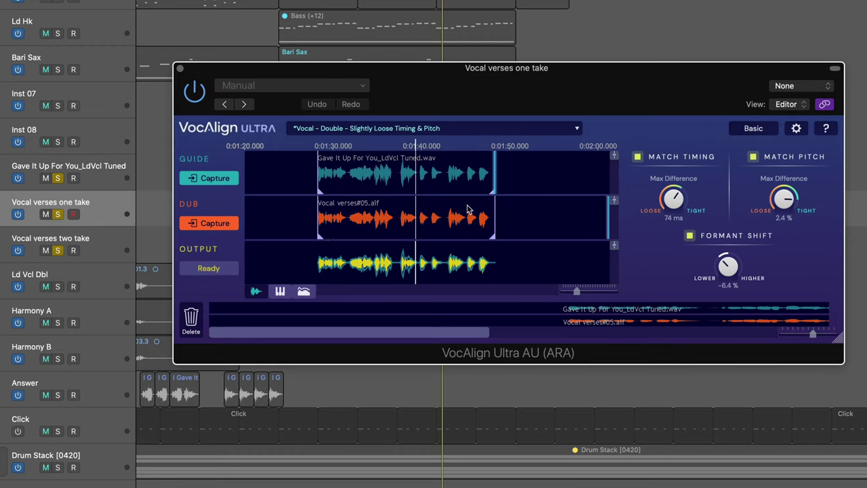
Set the second double to 43 ms timing and 1.8% pitch, and play it back
{"action": "left_click", "coordinate": [110, 248]}
{"action": "left_click_drag", "start_coordinate": [784, 200], "coordinate": [784, 183]}
{"action": "left_click_drag", "start_coordinate": [674, 203], "coordinate": [674, 197]}
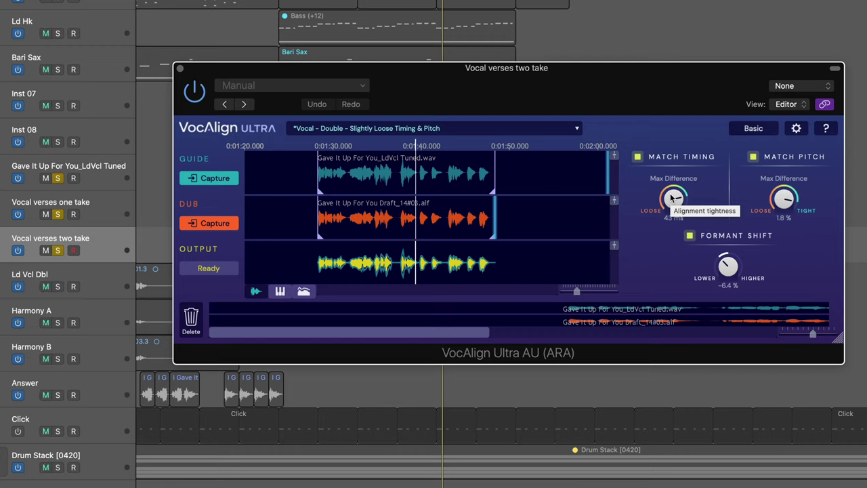
{"action": "key", "text": "space"}
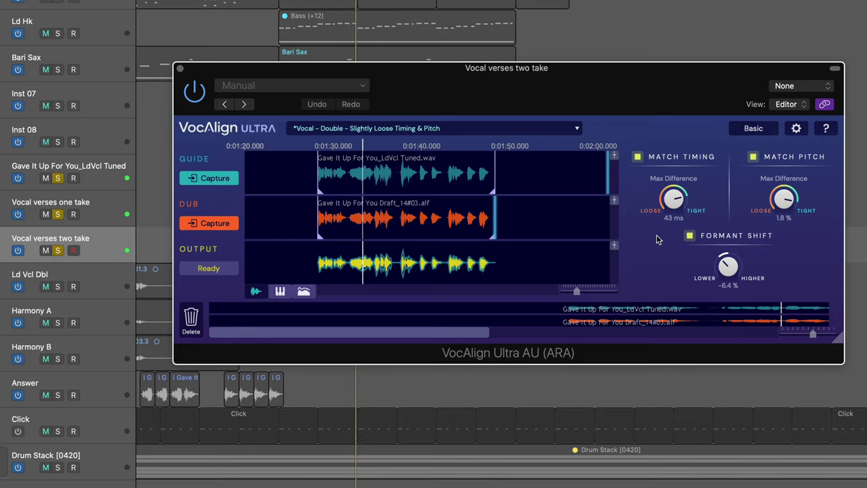
Solo the second double, set its formant shift to -9.7%, then select the first double
{"action": "left_click", "coordinate": [76, 225]}
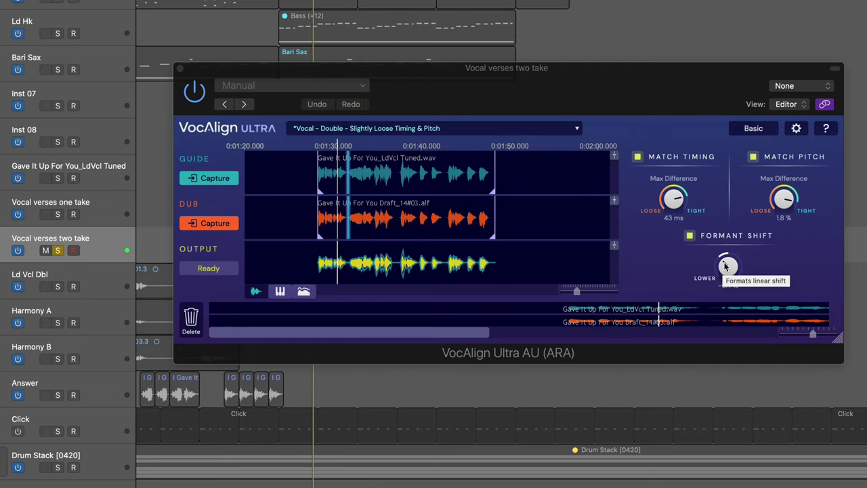
{"action": "left_click_drag", "start_coordinate": [724, 266], "coordinate": [720, 283]}
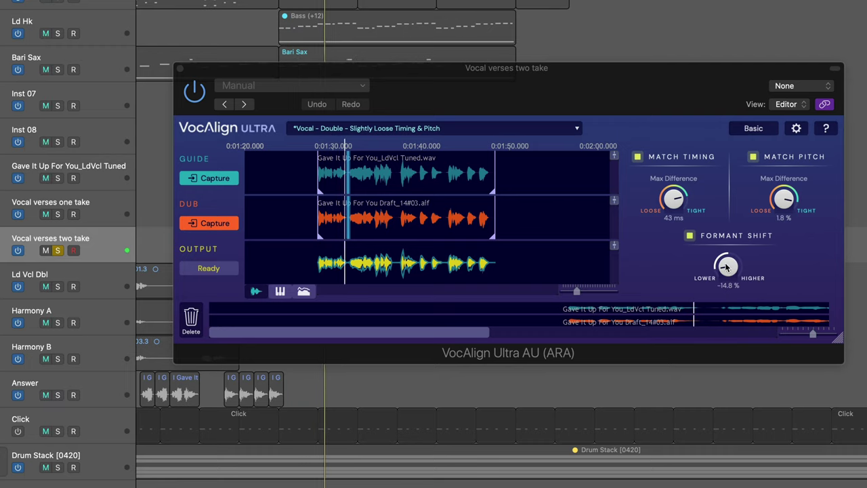
{"action": "left_click_drag", "start_coordinate": [726, 266], "coordinate": [719, 191]}
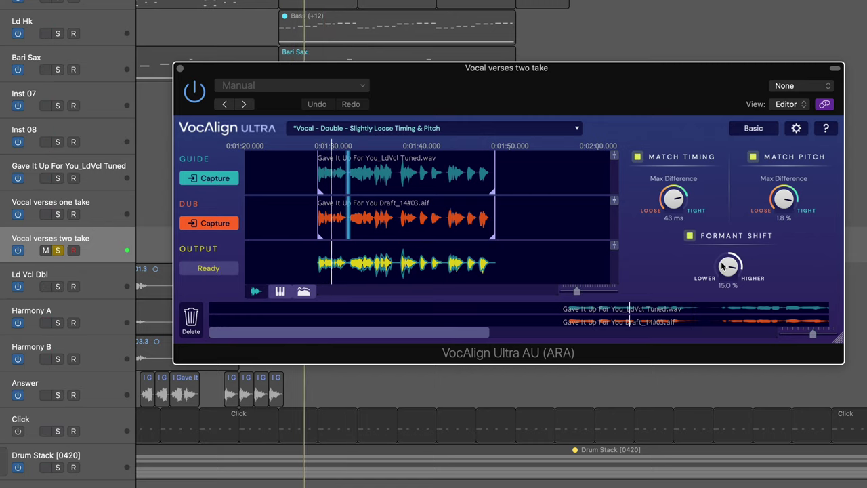
{"action": "left_click_drag", "start_coordinate": [734, 266], "coordinate": [710, 311]}
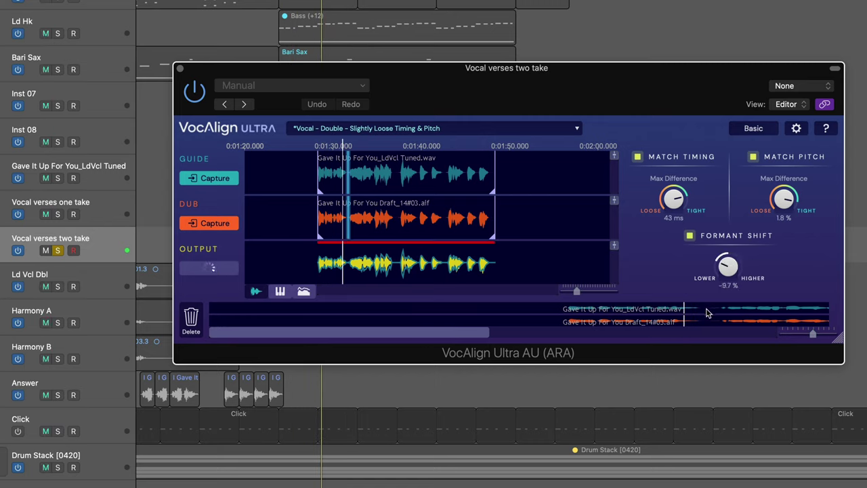
{"action": "left_click", "coordinate": [105, 206]}
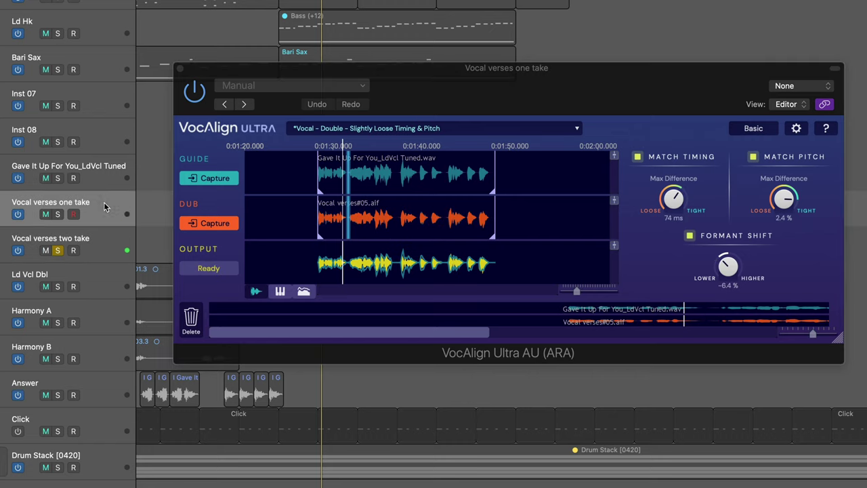
Check the first double's pitch and energy views, return to waveforms, and switch to Advanced mode
{"action": "left_click", "coordinate": [724, 270]}
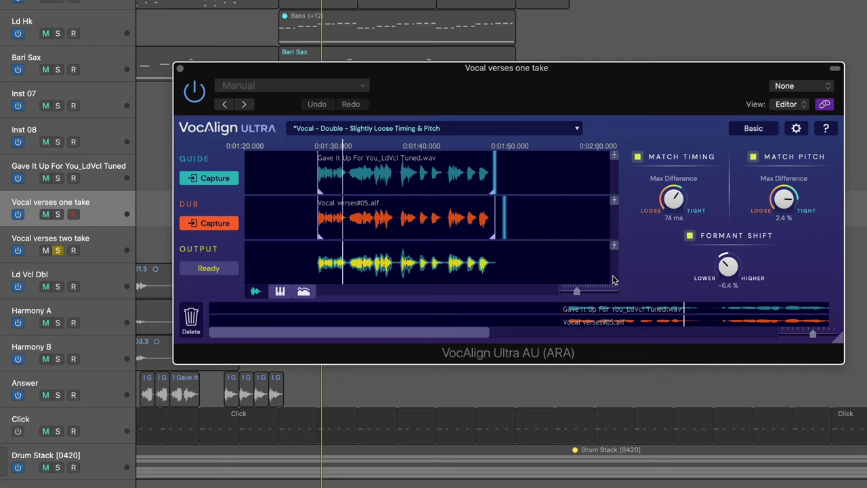
{"action": "left_click", "coordinate": [280, 292]}
{"action": "left_click", "coordinate": [304, 291]}
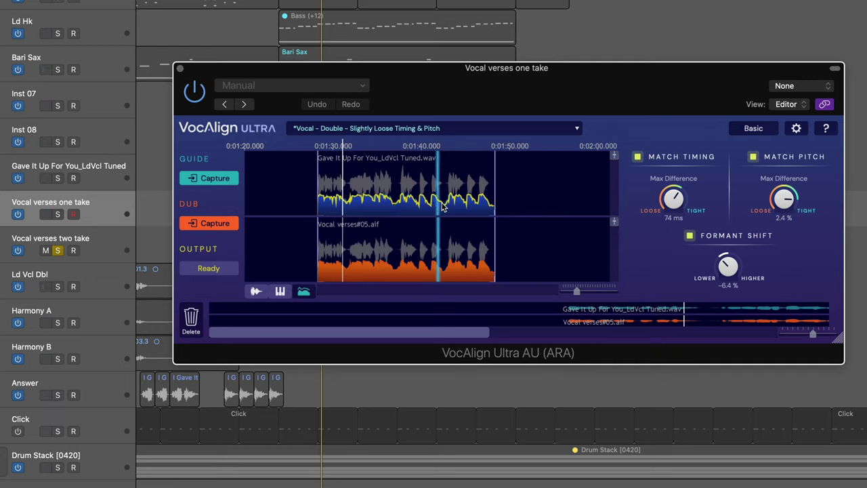
{"action": "left_click", "coordinate": [255, 292]}
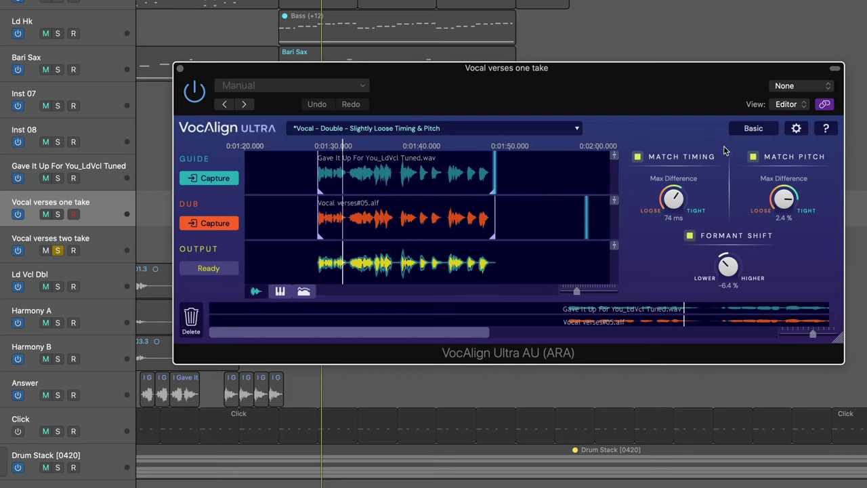
{"action": "left_click", "coordinate": [754, 129]}
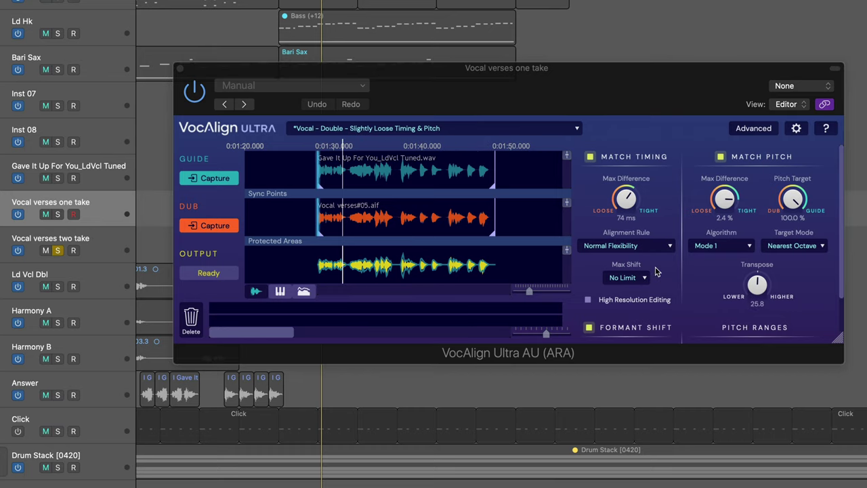
Select the second double, play it, and clear all solos to hear the full mix
{"action": "left_click", "coordinate": [109, 243]}
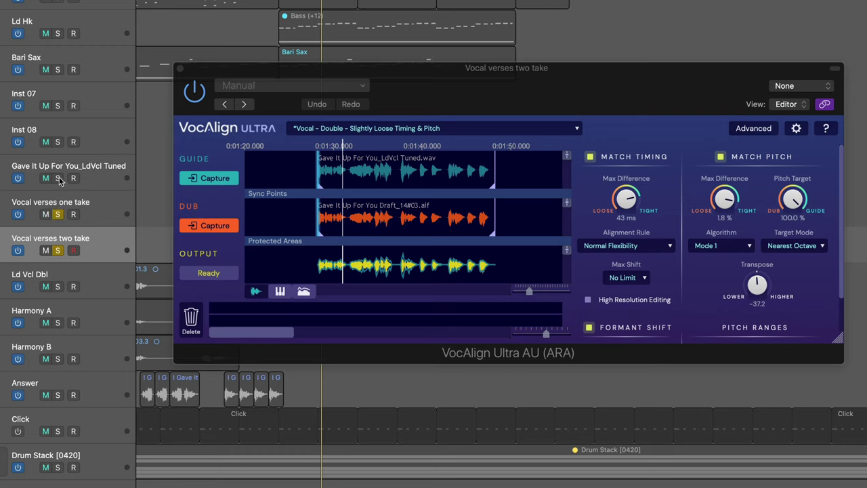
{"action": "key", "text": "space"}
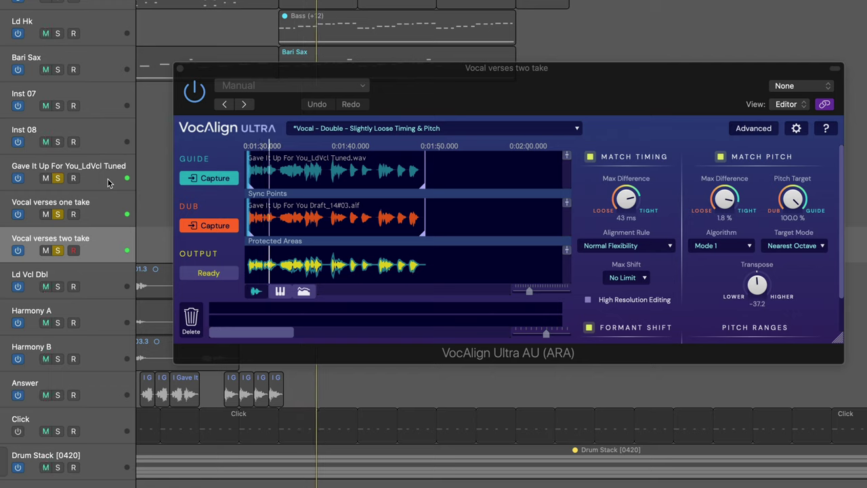
{"action": "key", "text": "ctrl+alt+super+s"}
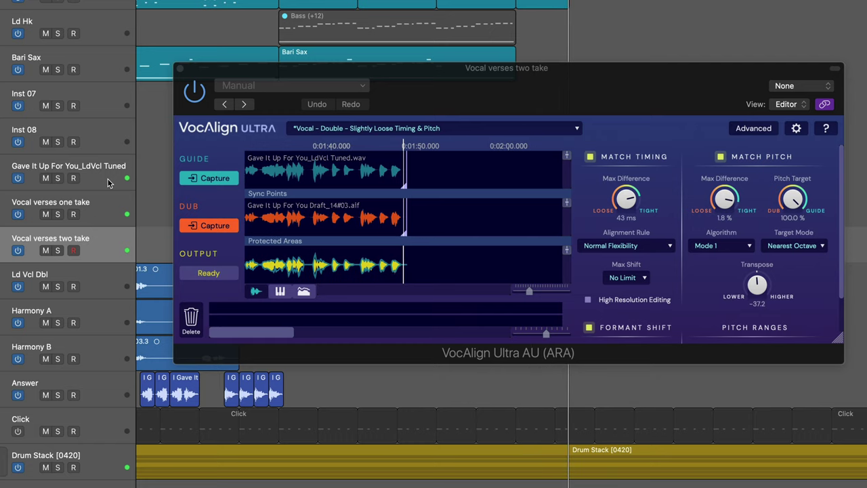
{"action": "key", "text": "space"}
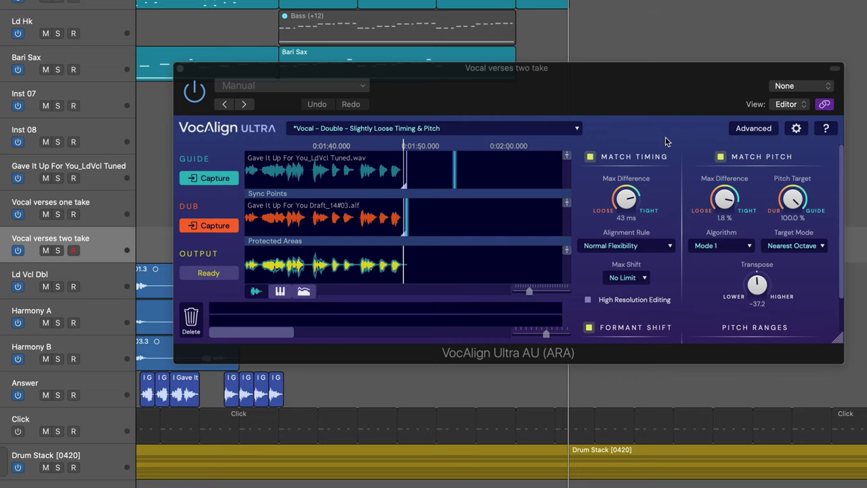
Switch the second double back to Basic mode and resize the window compact, then full
{"action": "left_click", "coordinate": [753, 130]}
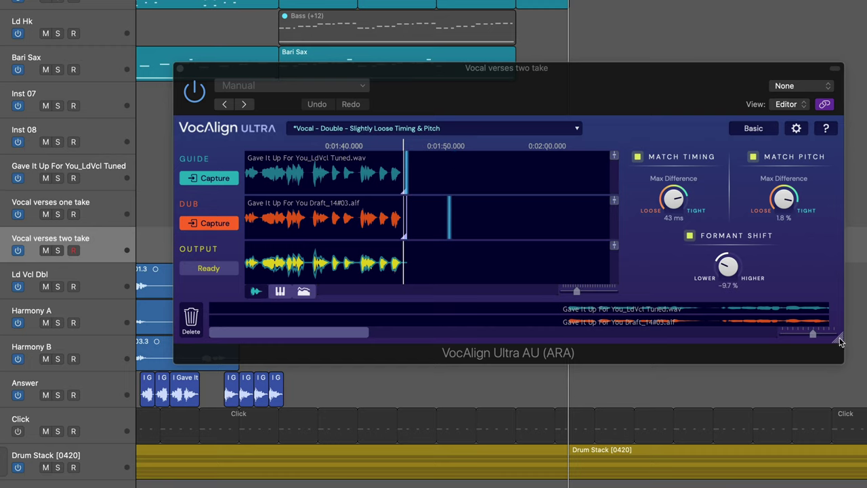
{"action": "left_click", "coordinate": [813, 340]}
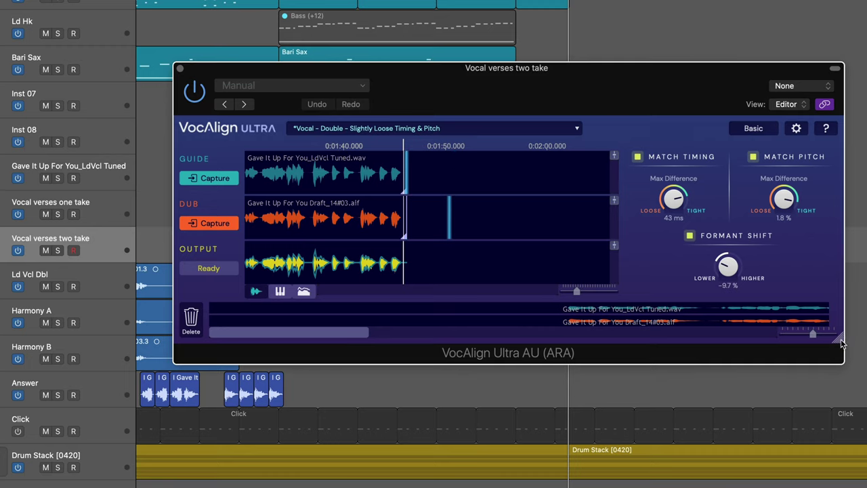
{"action": "left_click_drag", "start_coordinate": [842, 344], "coordinate": [446, 283]}
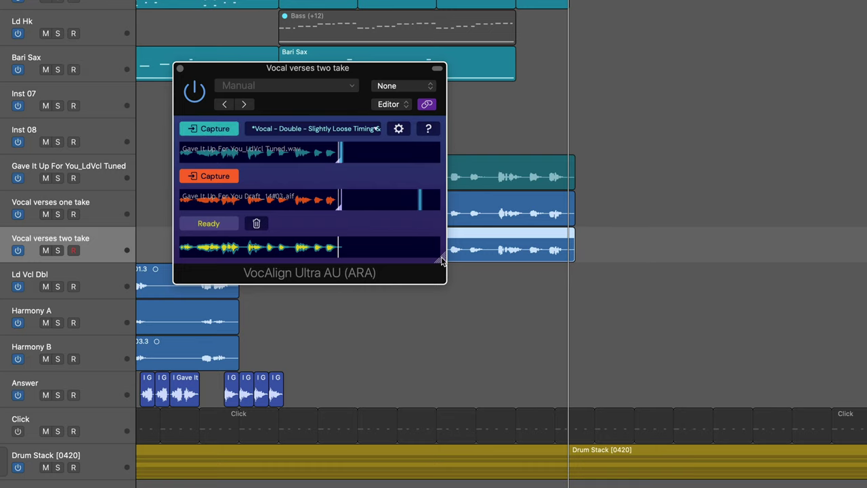
{"action": "left_click_drag", "start_coordinate": [442, 261], "coordinate": [775, 354]}
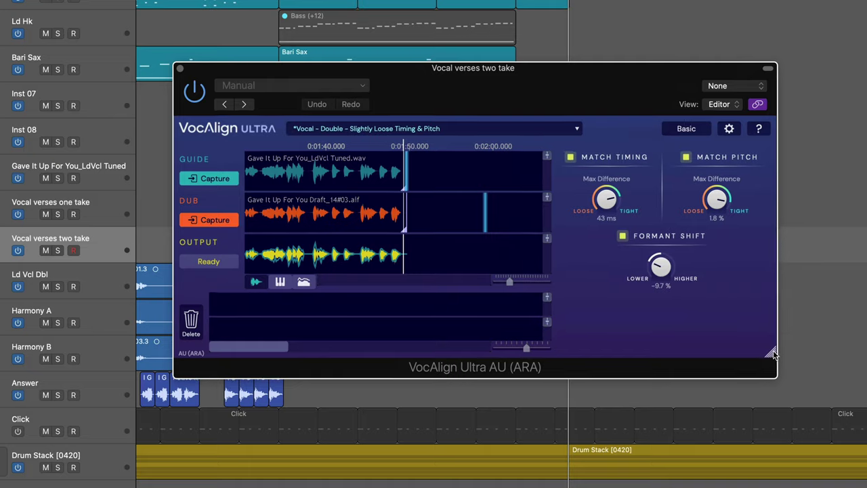